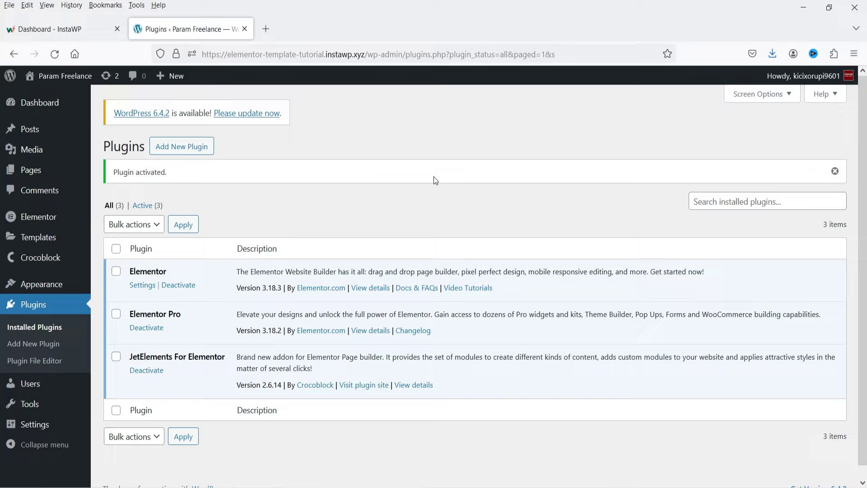
- On the Plugins page, reveal the Elementor submenu flyout in the admin sidebar
{"action": "mouse_move", "coordinate": [28, 224]}
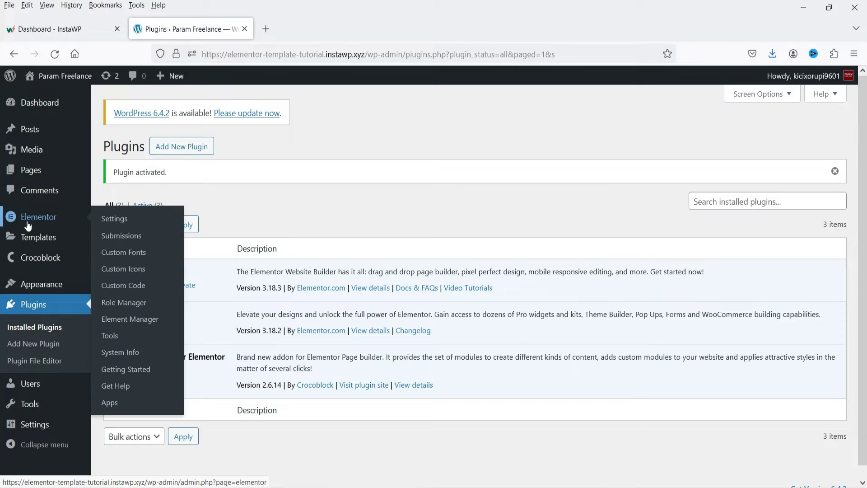
- Open Elementor's Element Manager and expand its All Plugins filter dropdown
{"action": "left_click", "coordinate": [145, 320]}
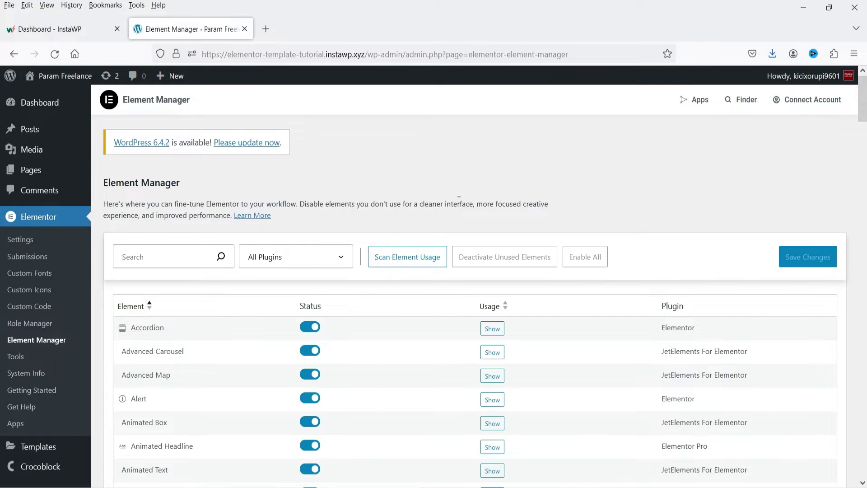
{"action": "scroll", "coordinate": [681, 338], "scroll_direction": "down", "scroll_amount": 2}
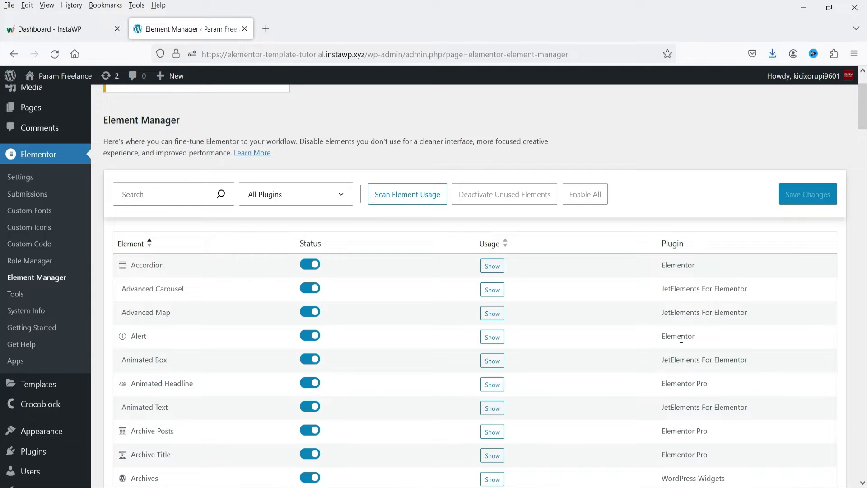
{"action": "left_click", "coordinate": [270, 195]}
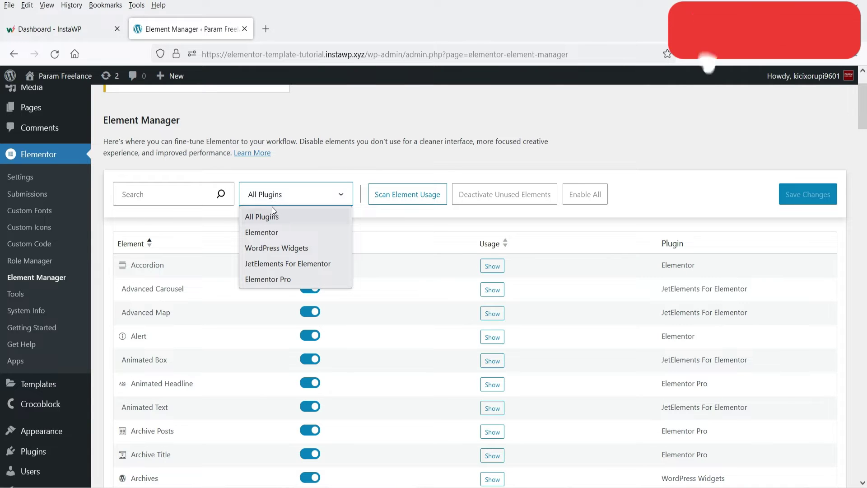
- Filter the element list by Elementor, then Elementor Pro, then JetElements For Elementor
{"action": "left_click", "coordinate": [276, 233]}
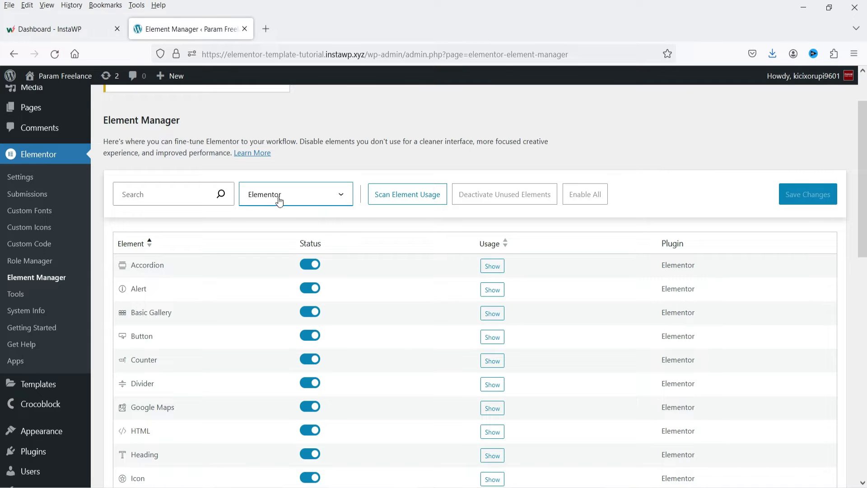
{"action": "scroll", "coordinate": [196, 288], "scroll_direction": "up", "scroll_amount": 2}
{"action": "left_click", "coordinate": [285, 253]}
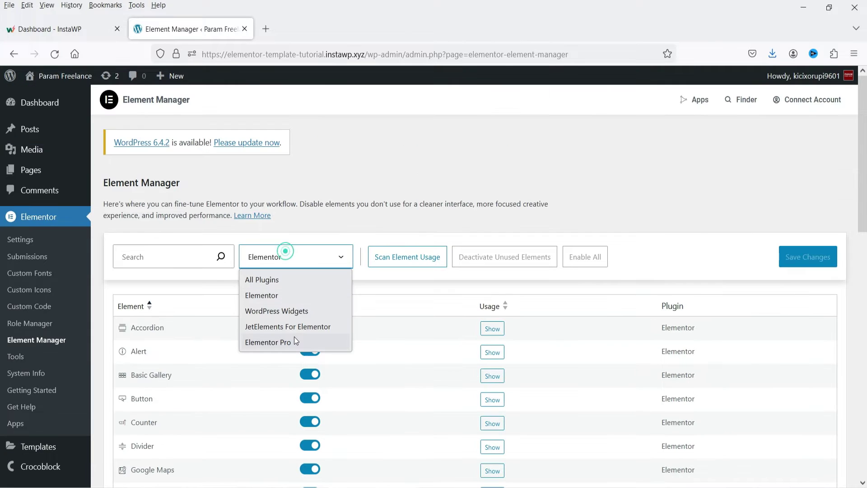
{"action": "left_click", "coordinate": [293, 338]}
{"action": "scroll", "coordinate": [259, 272], "scroll_direction": "down", "scroll_amount": 3}
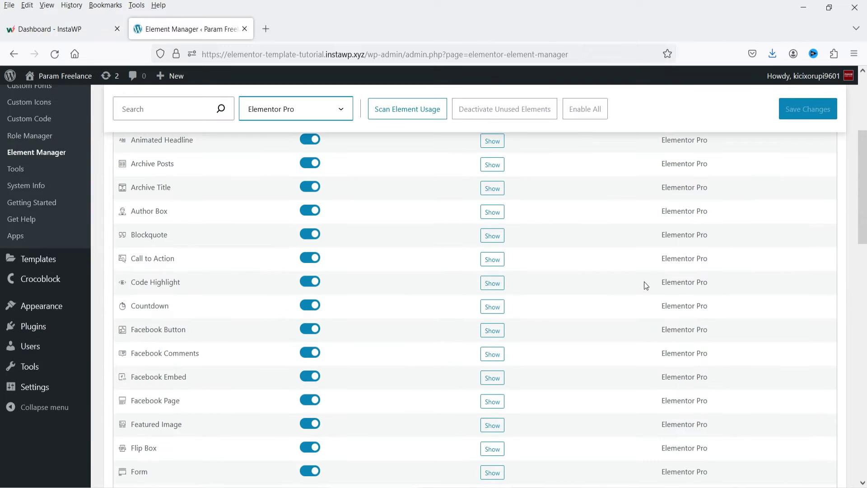
{"action": "scroll", "coordinate": [668, 279], "scroll_direction": "down", "scroll_amount": 15}
{"action": "scroll", "coordinate": [602, 257], "scroll_direction": "up", "scroll_amount": 18}
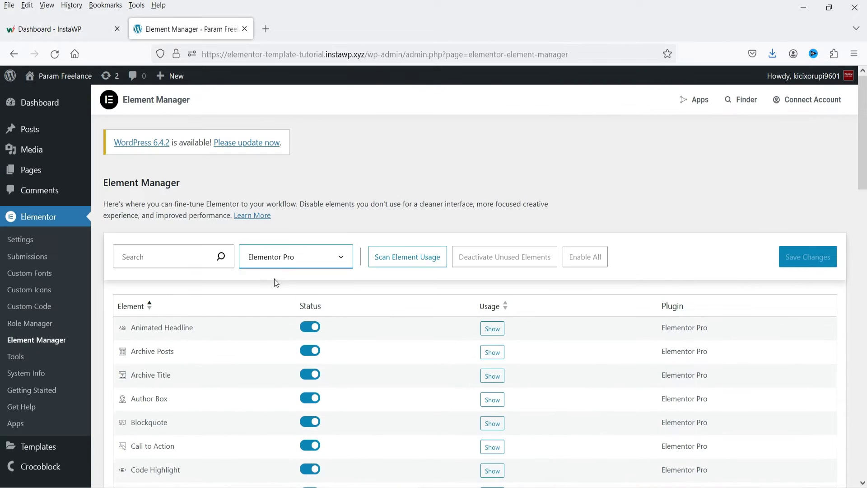
{"action": "left_click", "coordinate": [280, 256]}
{"action": "left_click", "coordinate": [288, 327]}
{"action": "scroll", "coordinate": [412, 258], "scroll_direction": "down", "scroll_amount": 3}
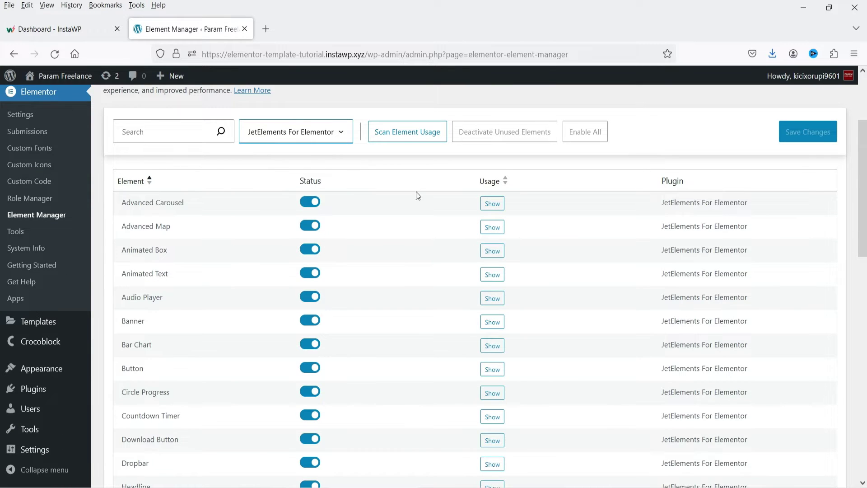
{"action": "scroll", "coordinate": [415, 193], "scroll_direction": "down", "scroll_amount": 15}
{"action": "scroll", "coordinate": [514, 240], "scroll_direction": "up", "scroll_amount": 14}
- Filter by WordPress Widgets, then switch the filter back to All Plugins
{"action": "left_click", "coordinate": [291, 110]}
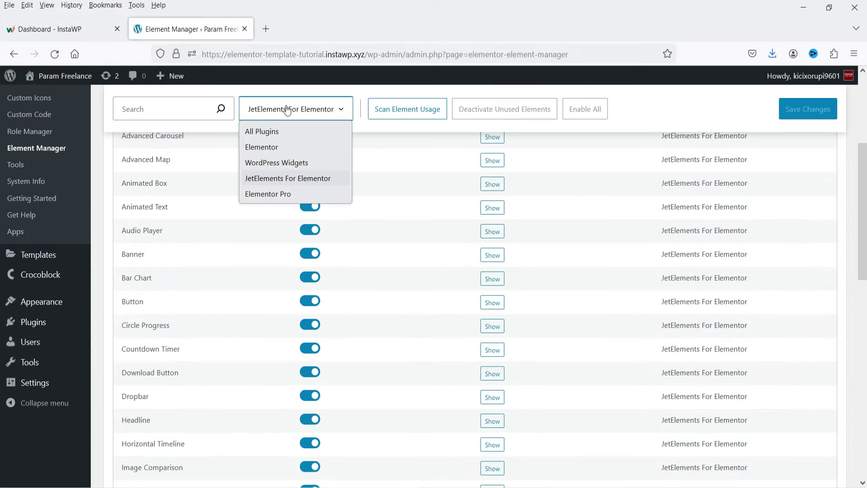
{"action": "left_click", "coordinate": [284, 166]}
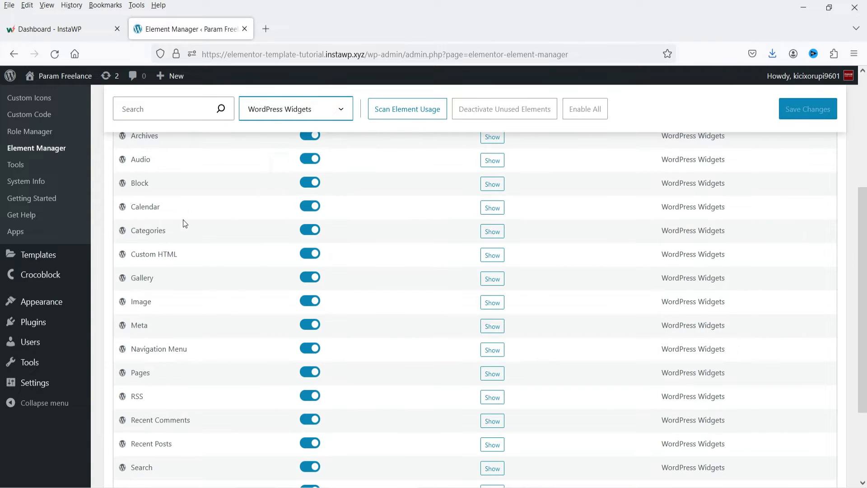
{"action": "scroll", "coordinate": [183, 221], "scroll_direction": "down", "scroll_amount": 2}
{"action": "scroll", "coordinate": [186, 222], "scroll_direction": "up", "scroll_amount": 6}
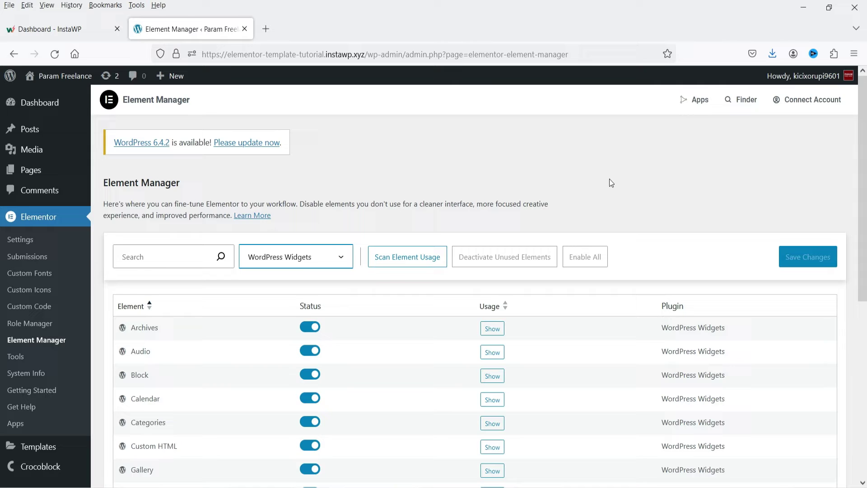
{"action": "scroll", "coordinate": [600, 180], "scroll_direction": "down", "scroll_amount": 4}
{"action": "left_click", "coordinate": [300, 115]}
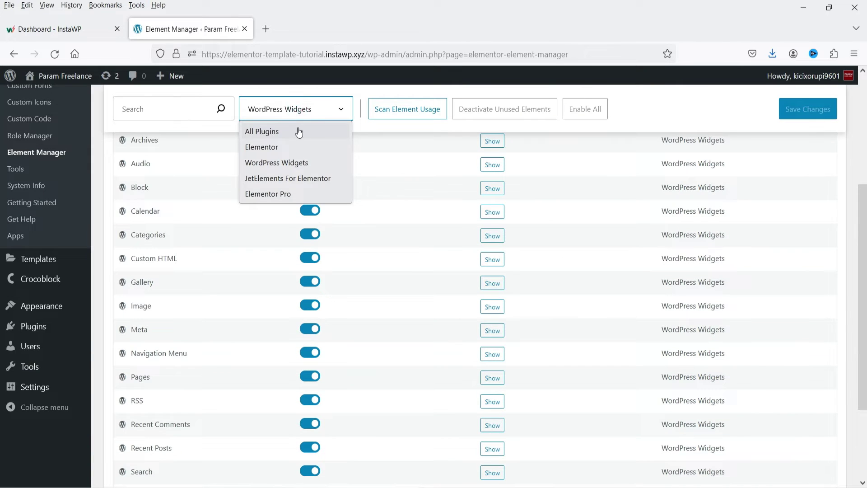
{"action": "left_click", "coordinate": [289, 131]}
{"action": "scroll", "coordinate": [648, 188], "scroll_direction": "up", "scroll_amount": 3}
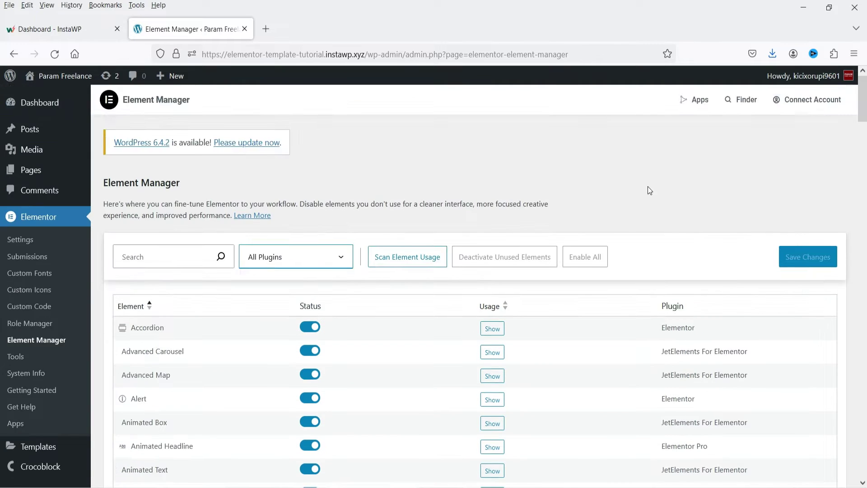
- Scan element usage and highlight Heading's top count of 103 times
{"action": "scroll", "coordinate": [427, 240], "scroll_direction": "down", "scroll_amount": 1}
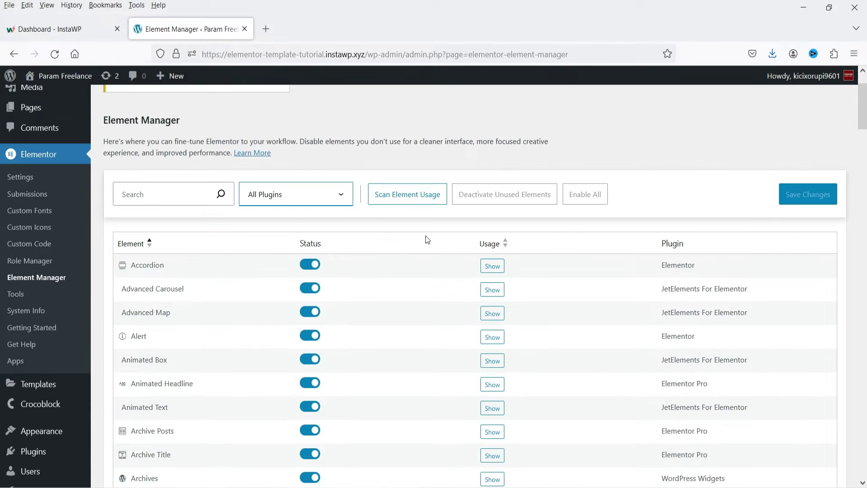
{"action": "left_click", "coordinate": [490, 268]}
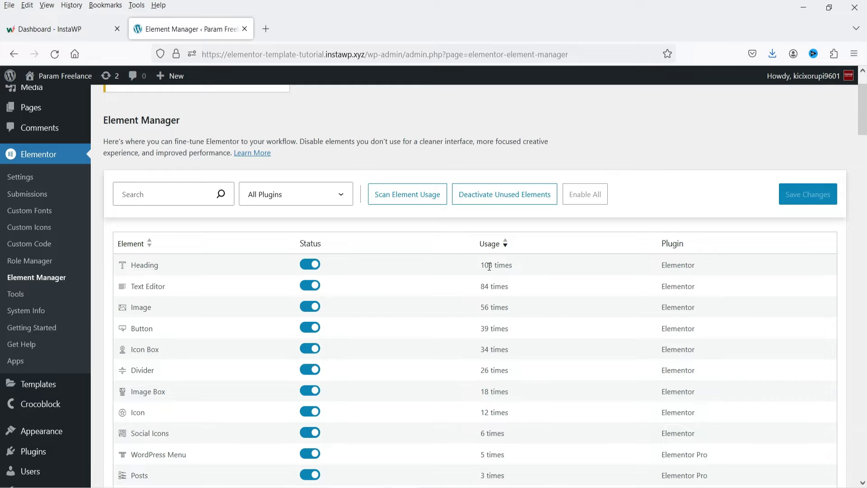
{"action": "double_click", "coordinate": [167, 266]}
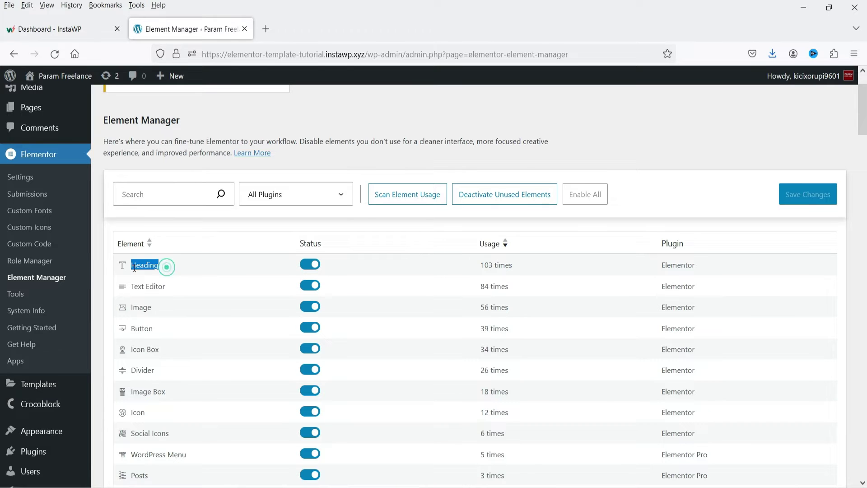
{"action": "left_click", "coordinate": [532, 269]}
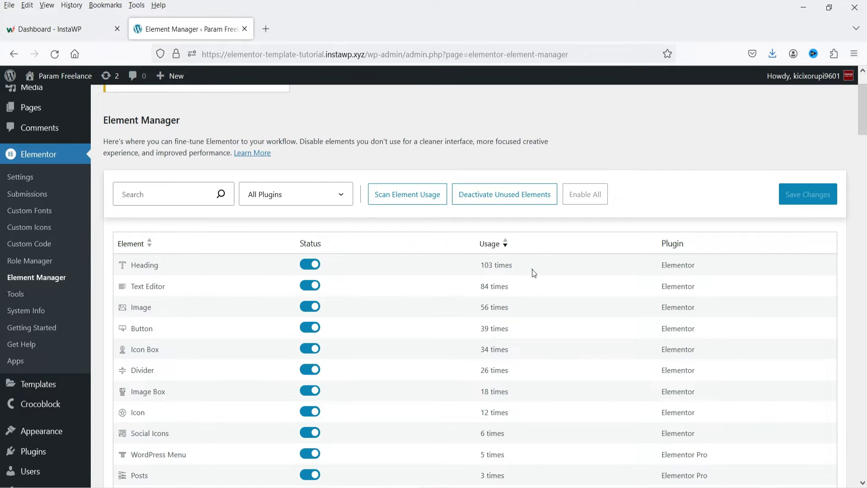
{"action": "triple_click", "coordinate": [469, 267]}
- Highlight the Text Editor and Button rows, noting Button's 39 uses
{"action": "left_click_drag", "start_coordinate": [176, 285], "coordinate": [130, 293]}
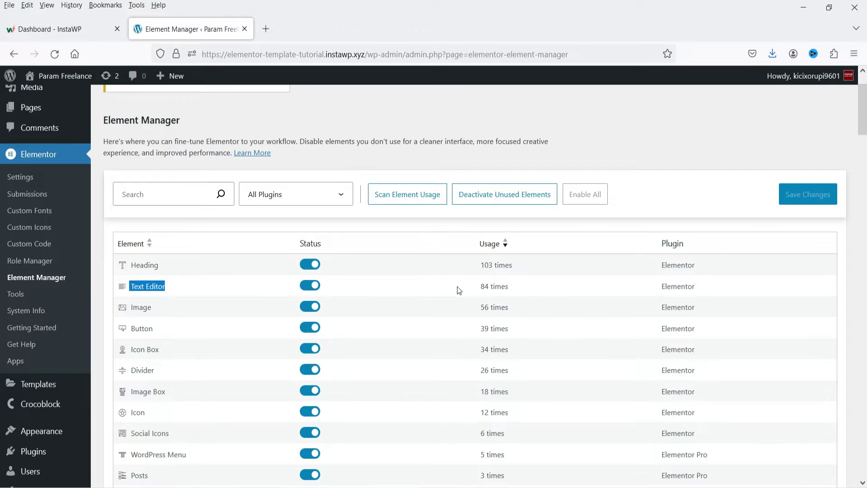
{"action": "left_click", "coordinate": [537, 298]}
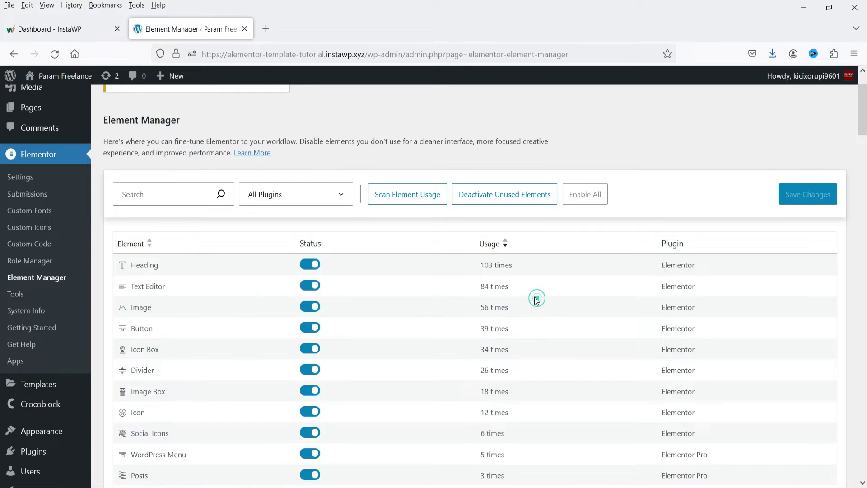
{"action": "left_click_drag", "start_coordinate": [132, 330], "coordinate": [170, 329]}
{"action": "left_click_drag", "start_coordinate": [524, 330], "coordinate": [475, 330]}
{"action": "scroll", "coordinate": [553, 284], "scroll_direction": "down", "scroll_amount": 10}
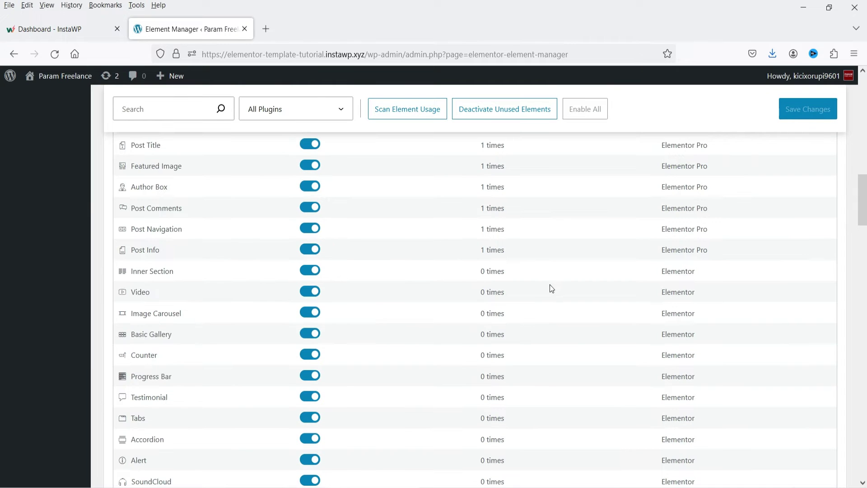
{"action": "triple_click", "coordinate": [187, 273]}
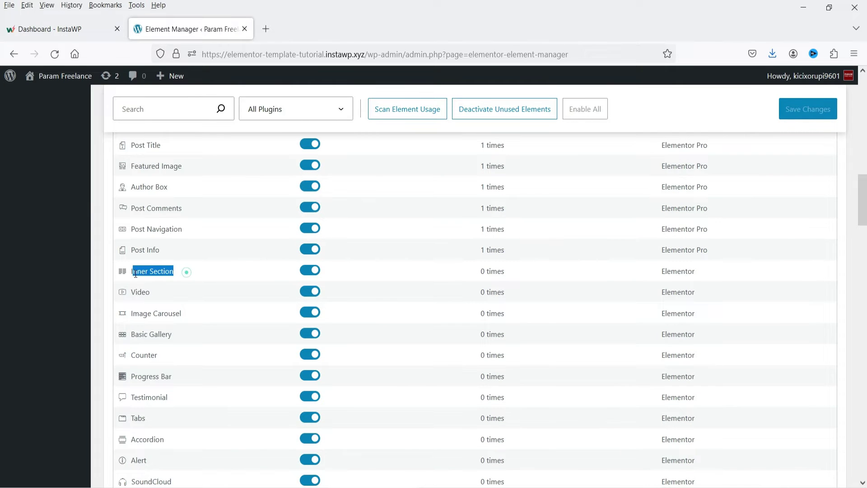
{"action": "left_click", "coordinate": [509, 276]}
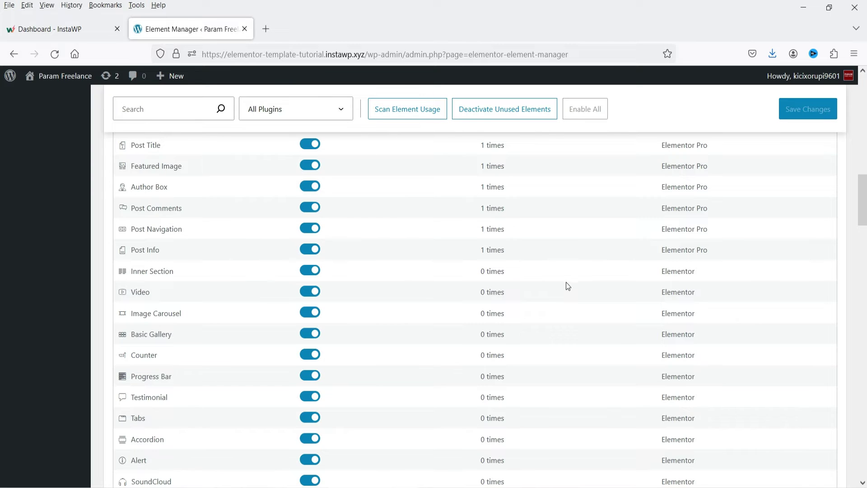
{"action": "scroll", "coordinate": [564, 282], "scroll_direction": "down", "scroll_amount": 15}
{"action": "scroll", "coordinate": [517, 232], "scroll_direction": "down", "scroll_amount": 15}
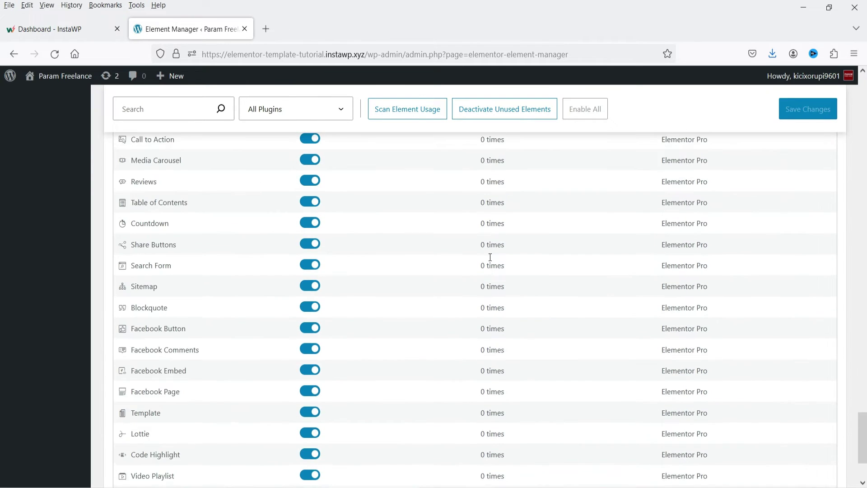
{"action": "scroll", "coordinate": [468, 287], "scroll_direction": "up", "scroll_amount": 20}
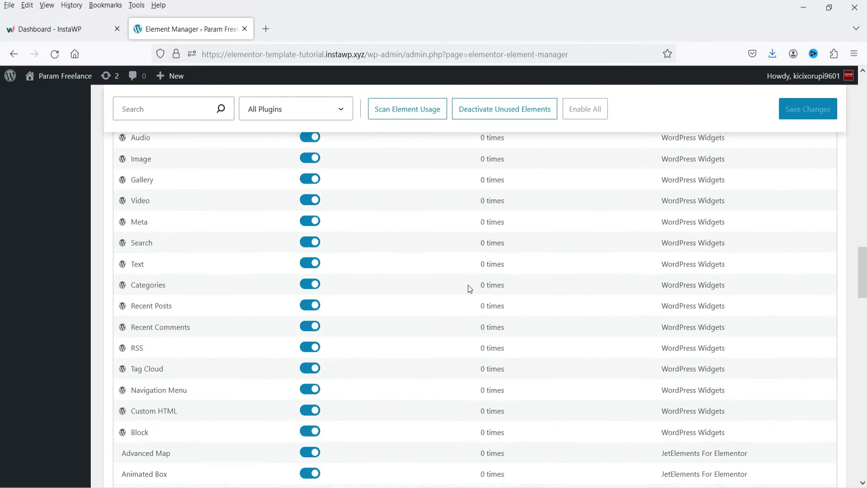
{"action": "scroll", "coordinate": [468, 289], "scroll_direction": "up", "scroll_amount": 20}
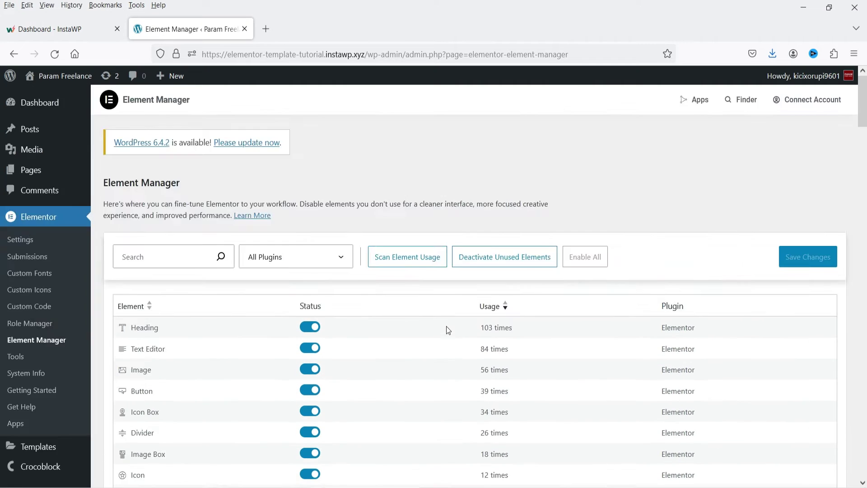
{"action": "scroll", "coordinate": [446, 326], "scroll_direction": "down", "scroll_amount": 18}
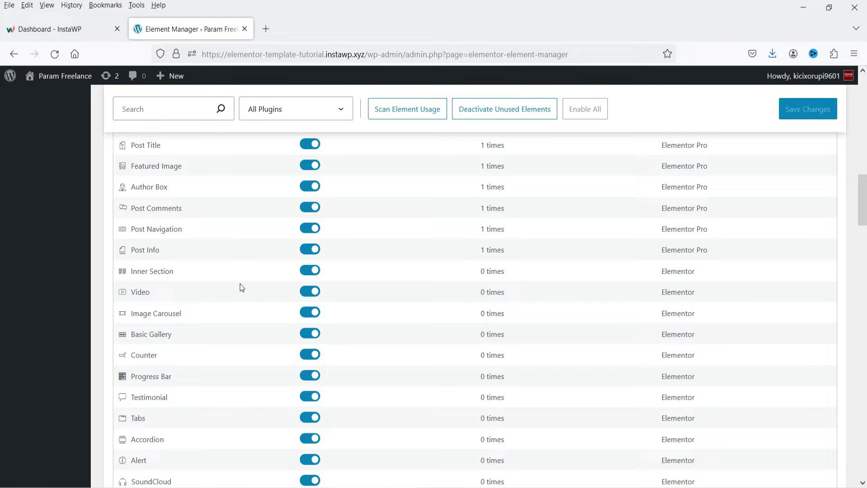
- Toggle Inner Section off and confirm saving the Element Manager changes
{"action": "left_click", "coordinate": [311, 270]}
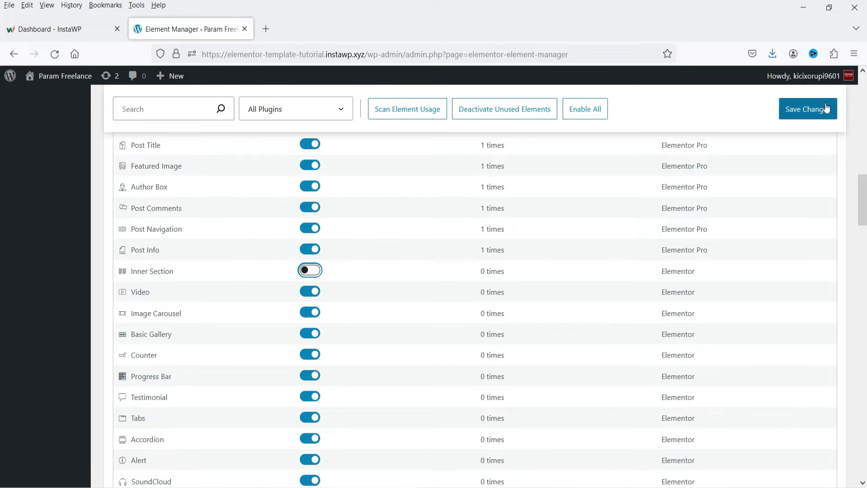
{"action": "left_click", "coordinate": [812, 110]}
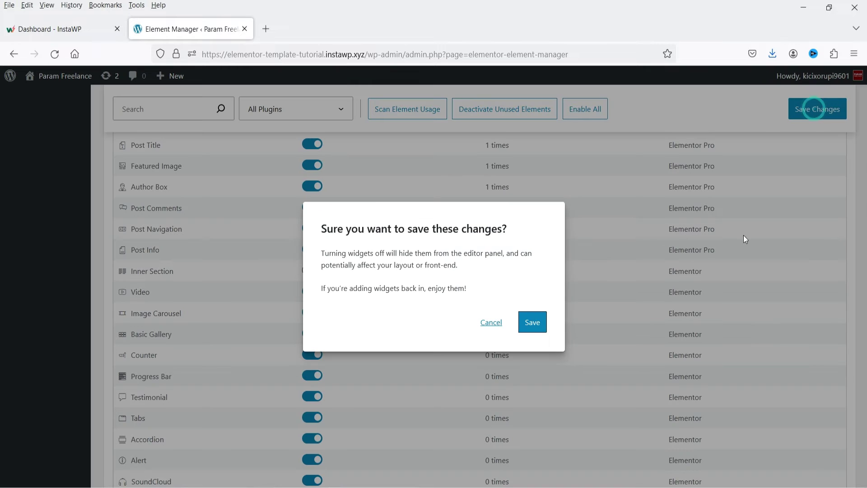
{"action": "left_click", "coordinate": [532, 322]}
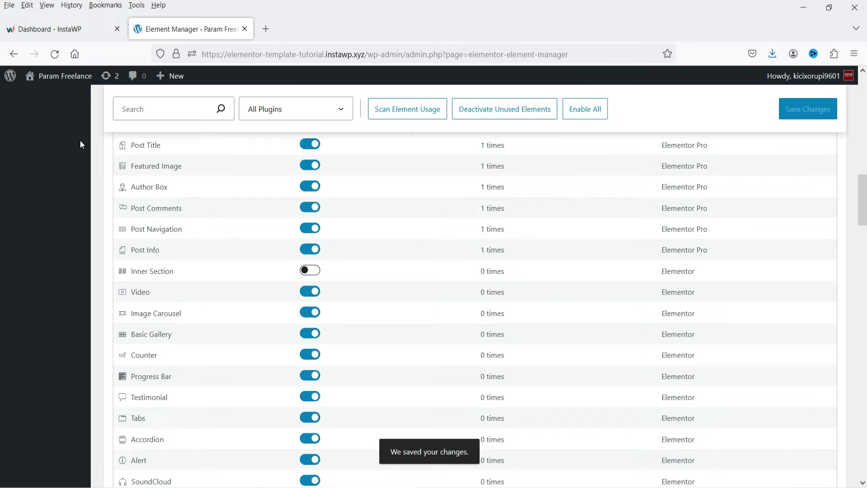
{"action": "scroll", "coordinate": [47, 159], "scroll_direction": "up", "scroll_amount": 15}
- Open All Pages in a new tab and edit the Home page with Elementor
{"action": "mouse_move", "coordinate": [31, 169]}
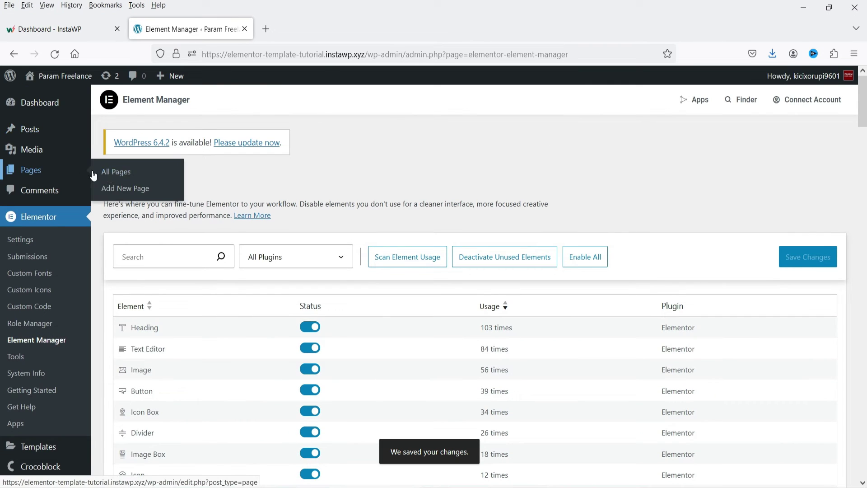
{"action": "right_click", "coordinate": [111, 174]}
{"action": "left_click", "coordinate": [129, 185]}
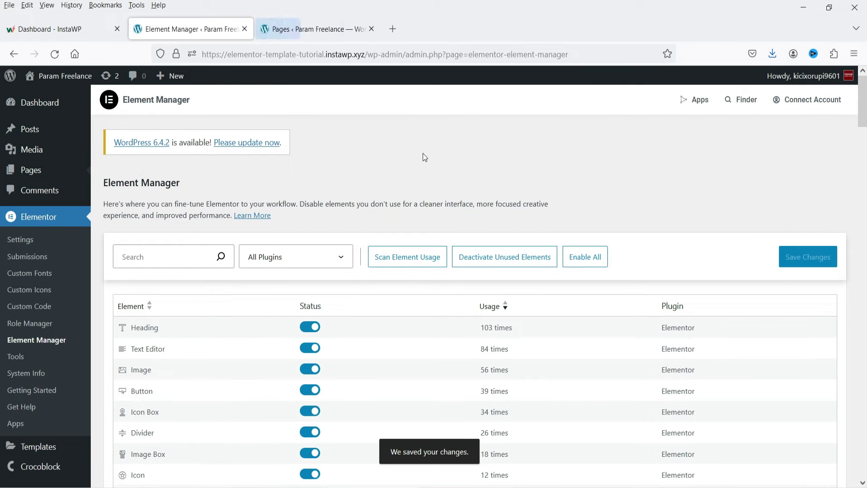
{"action": "left_click", "coordinate": [299, 29]}
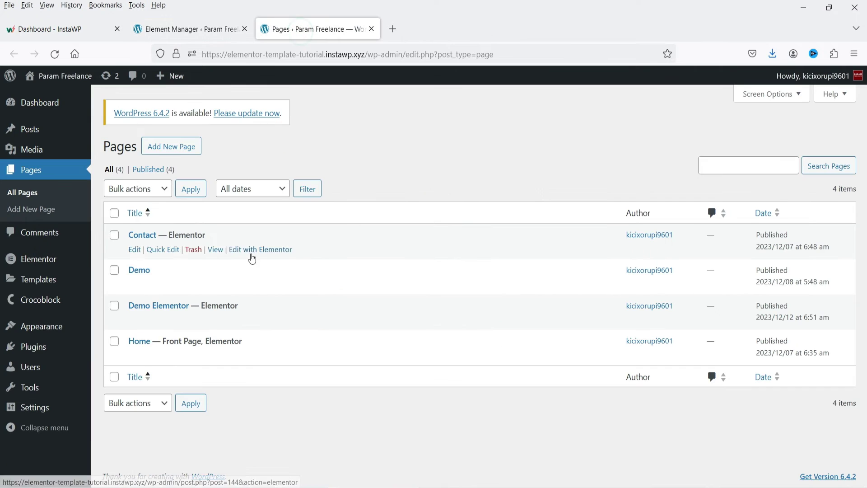
{"action": "left_click", "coordinate": [256, 356]}
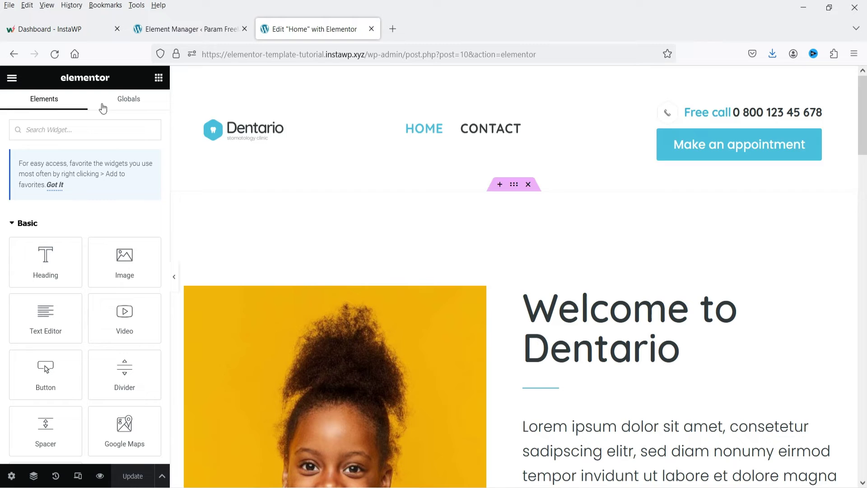
- Search the widget panel for 'inne' to check Inner Section, then clear the search
{"action": "left_click", "coordinate": [19, 224]}
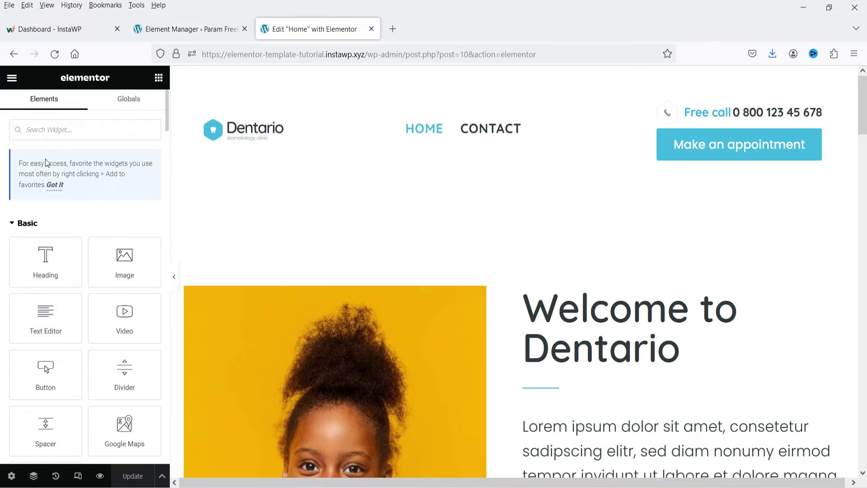
{"action": "left_click", "coordinate": [55, 131]}
{"action": "type", "text": "inner"}
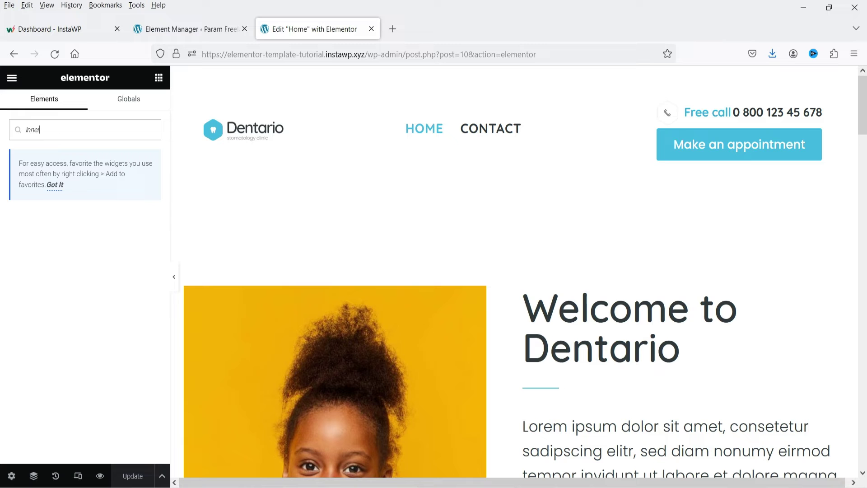
{"action": "key", "text": "BackSpace"}
{"action": "key", "text": "BackSpace"}
{"action": "key", "text": "BackSpace"}
{"action": "key", "text": "BackSpace"}
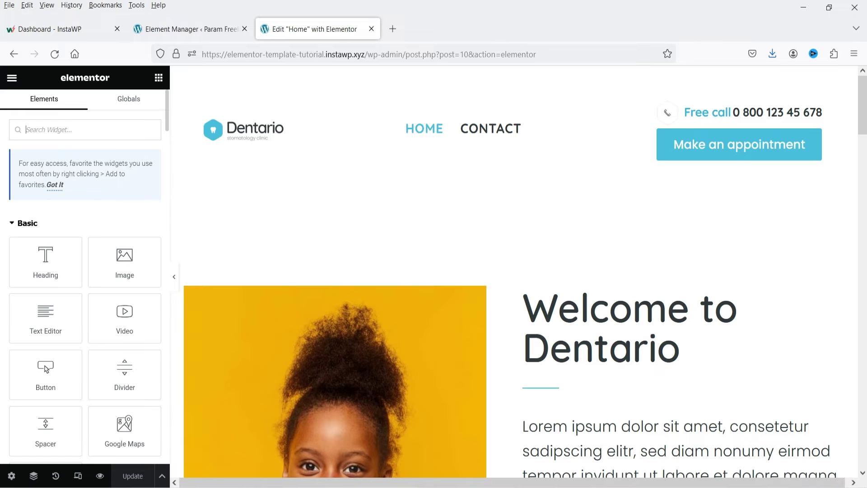
- Turn Inner Section back on, save, and reload the Home page editor
{"action": "left_click", "coordinate": [159, 29]}
{"action": "scroll", "coordinate": [480, 290], "scroll_direction": "down", "scroll_amount": 15}
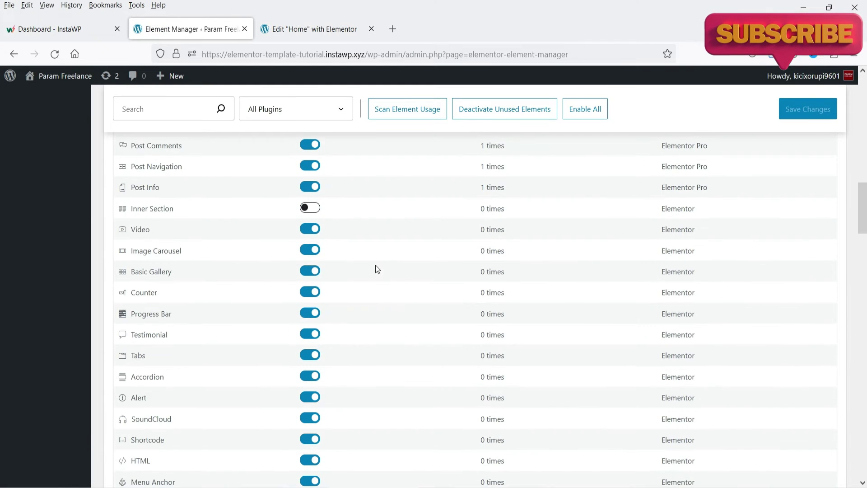
{"action": "left_click", "coordinate": [309, 208]}
{"action": "left_click", "coordinate": [808, 108]}
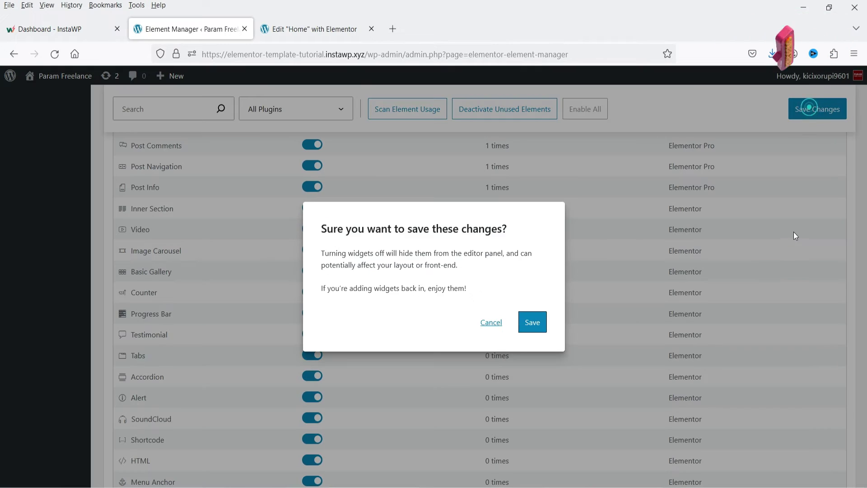
{"action": "left_click", "coordinate": [531, 325]}
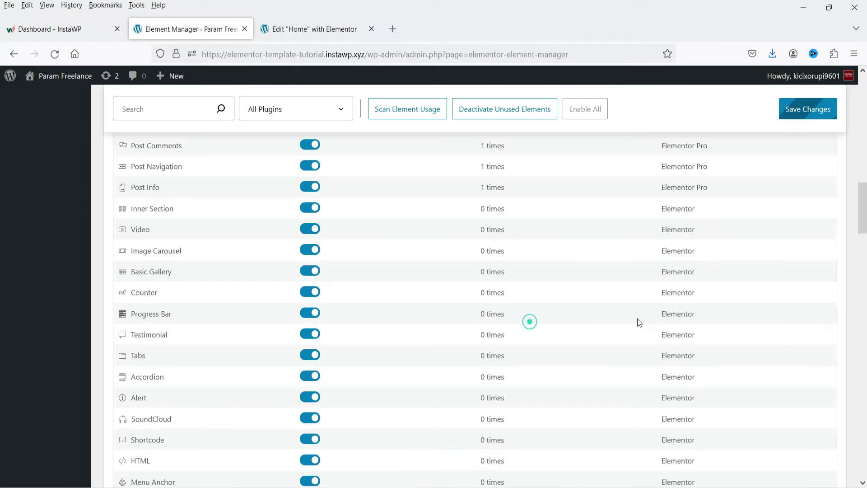
{"action": "left_click", "coordinate": [312, 32]}
{"action": "left_click", "coordinate": [55, 54]}
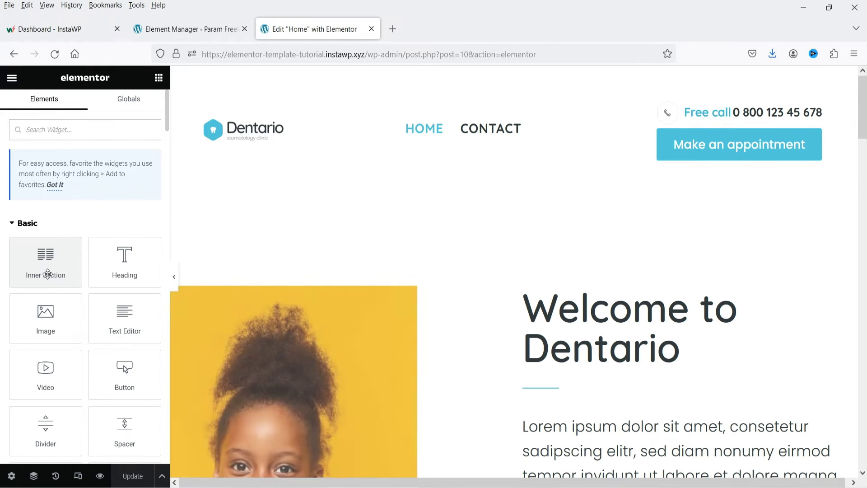
- Switch off the Heading widget, save, and check the page editor
{"action": "left_click", "coordinate": [625, 321]}
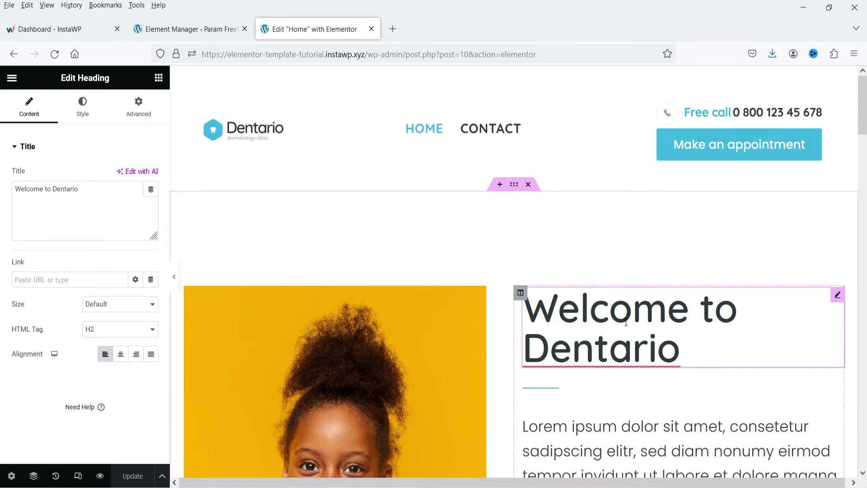
{"action": "key", "text": "ctrl+shift+Tab"}
{"action": "left_click", "coordinate": [310, 327]}
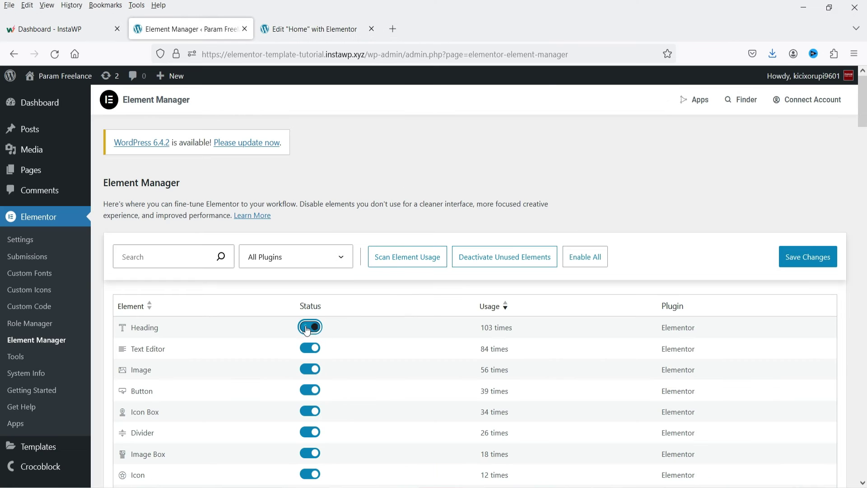
{"action": "left_click", "coordinate": [814, 260]}
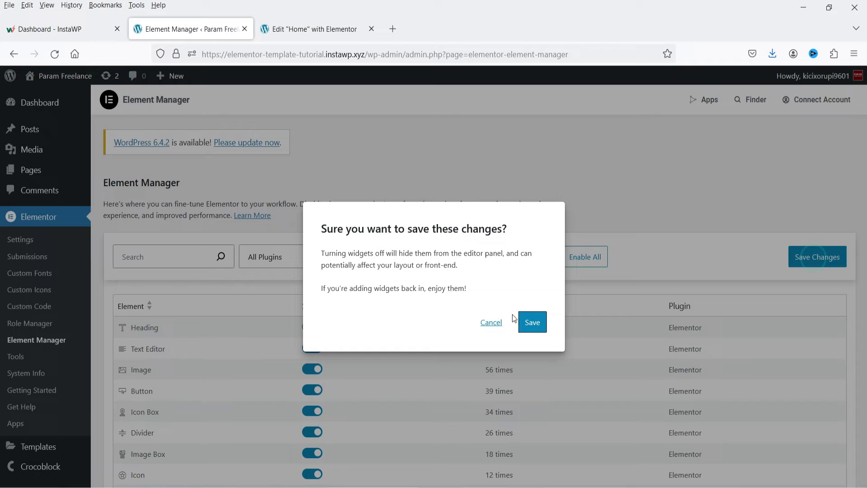
{"action": "left_click", "coordinate": [526, 321]}
{"action": "left_click", "coordinate": [295, 29]}
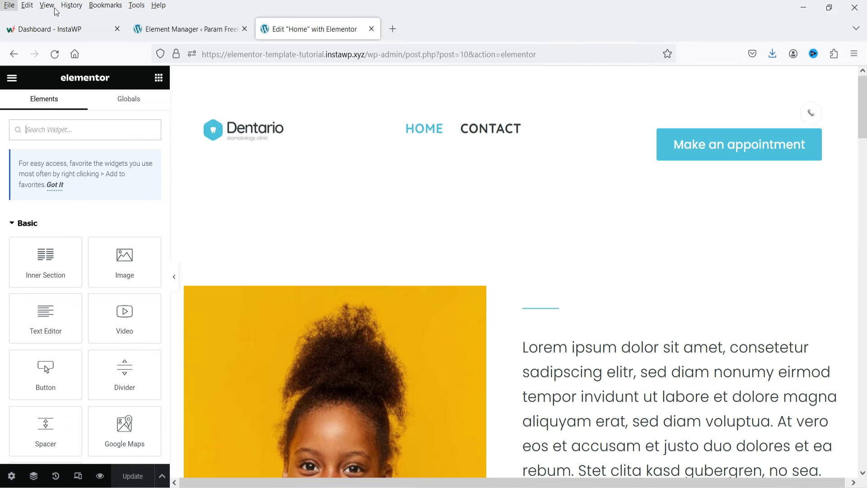
- Turn Heading back on, save, and reload the editor with F5
{"action": "left_click", "coordinate": [185, 30]}
{"action": "left_click", "coordinate": [310, 326]}
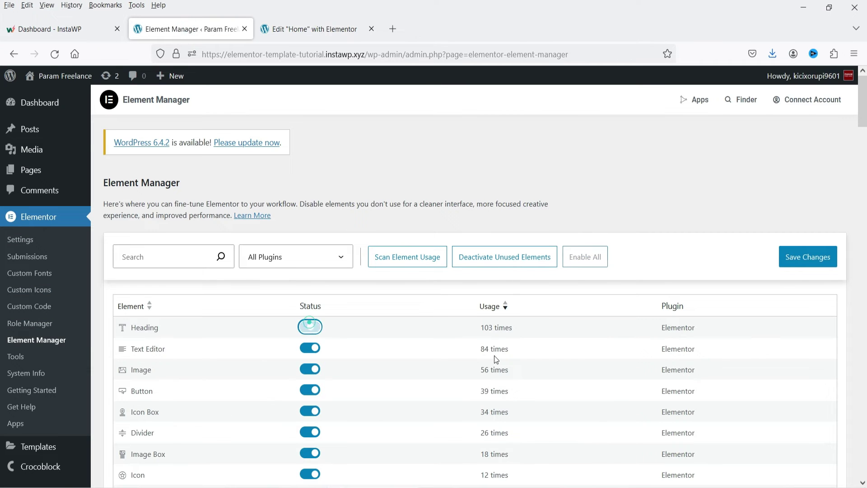
{"action": "left_click", "coordinate": [803, 257]}
{"action": "left_click", "coordinate": [532, 320]}
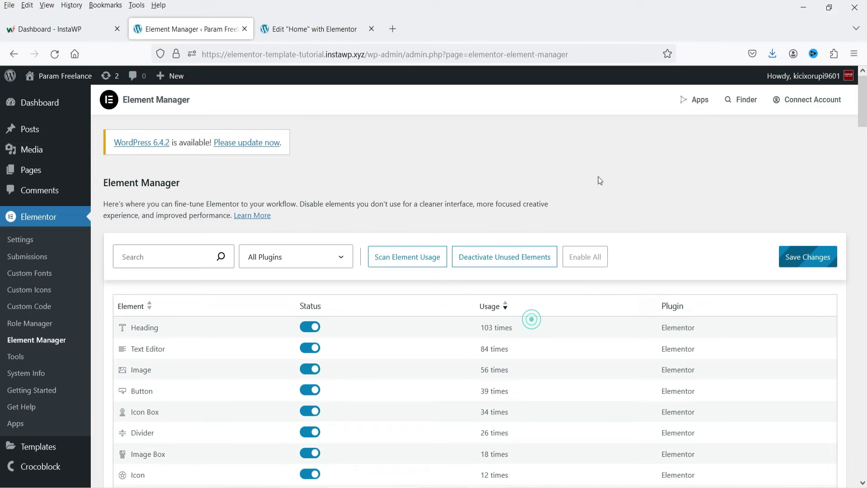
{"action": "left_click", "coordinate": [305, 30]}
{"action": "key", "text": "F5"}
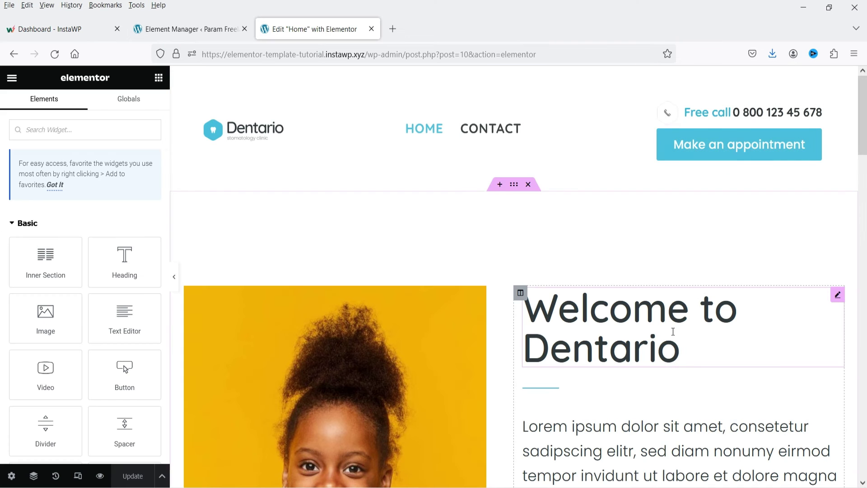
- Deactivate all zero-usage elements via Deactivate Unused Elements, save, and return to the editor
{"action": "left_click", "coordinate": [166, 30]}
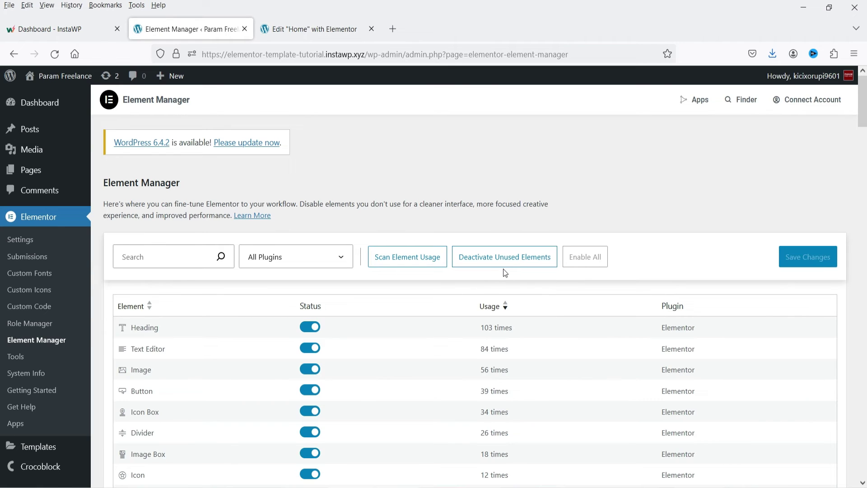
{"action": "scroll", "coordinate": [587, 336], "scroll_direction": "down", "scroll_amount": 15}
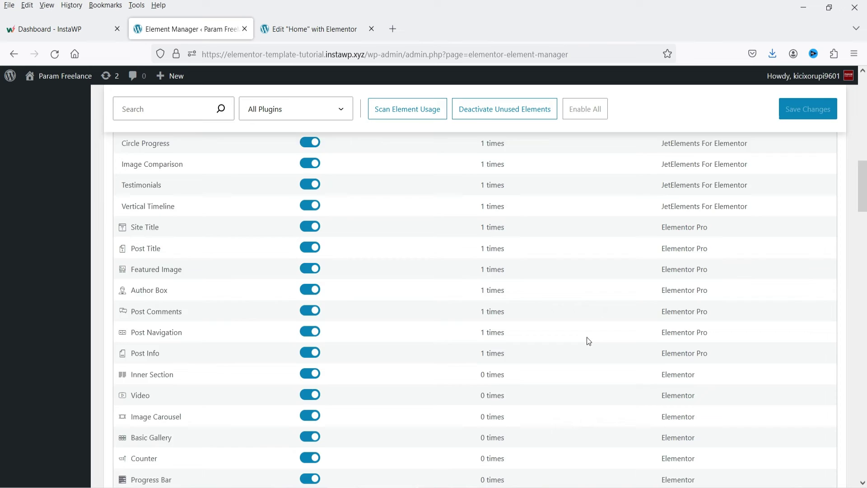
{"action": "scroll", "coordinate": [578, 330], "scroll_direction": "up", "scroll_amount": 8}
{"action": "scroll", "coordinate": [573, 311], "scroll_direction": "down", "scroll_amount": 7}
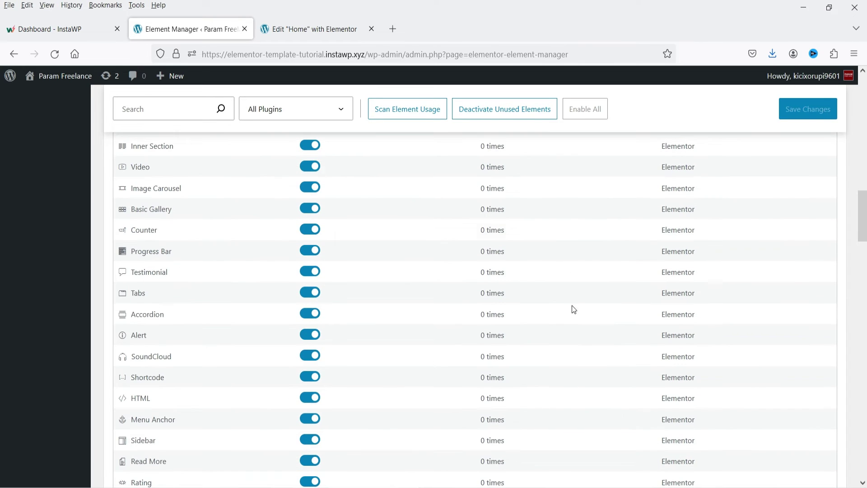
{"action": "scroll", "coordinate": [587, 349], "scroll_direction": "down", "scroll_amount": 20}
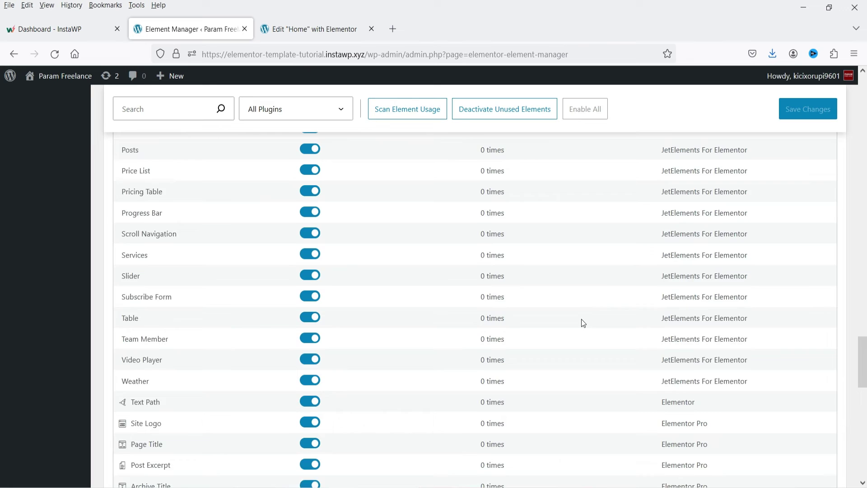
{"action": "left_click", "coordinate": [511, 113]}
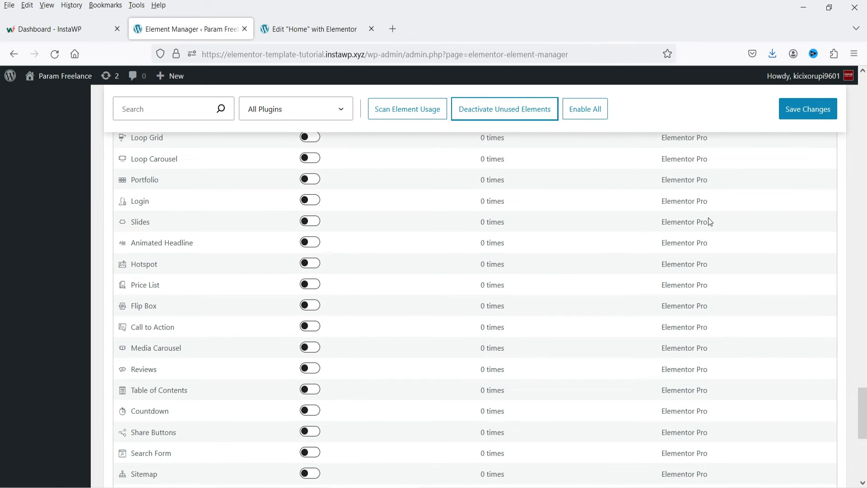
{"action": "left_click", "coordinate": [819, 110]}
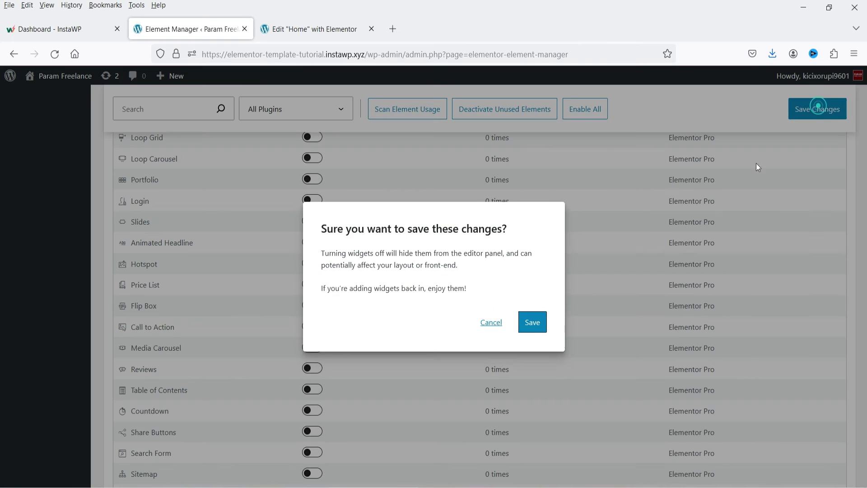
{"action": "left_click", "coordinate": [532, 322]}
{"action": "left_click", "coordinate": [314, 29]}
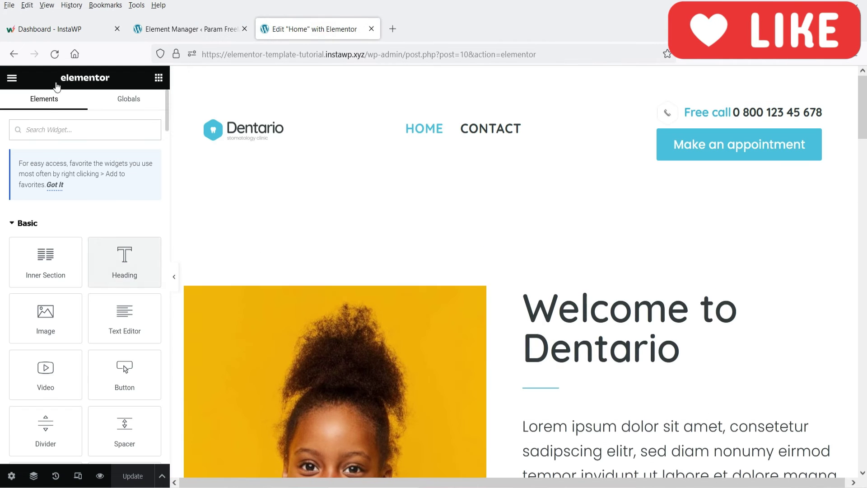
- Reload the page editor and browse the widget panel for the remaining widgets
{"action": "left_click", "coordinate": [54, 54]}
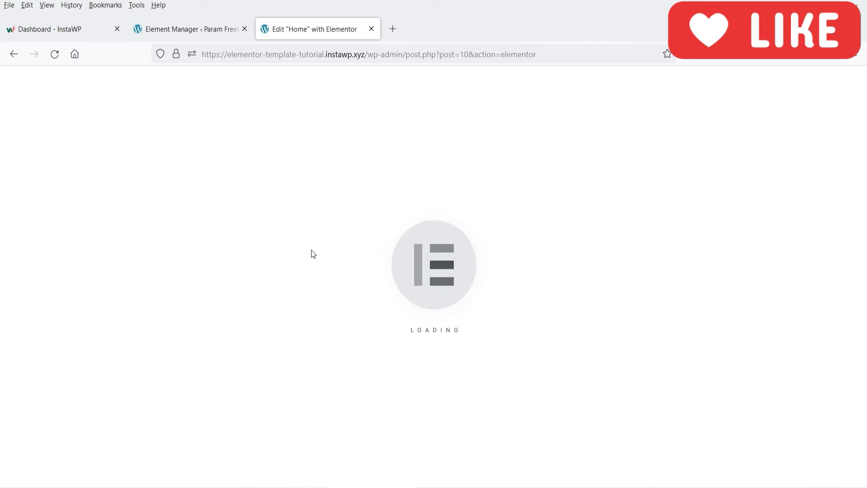
{"action": "scroll", "coordinate": [68, 280], "scroll_direction": "down", "scroll_amount": 5}
{"action": "scroll", "coordinate": [79, 286], "scroll_direction": "down", "scroll_amount": 5}
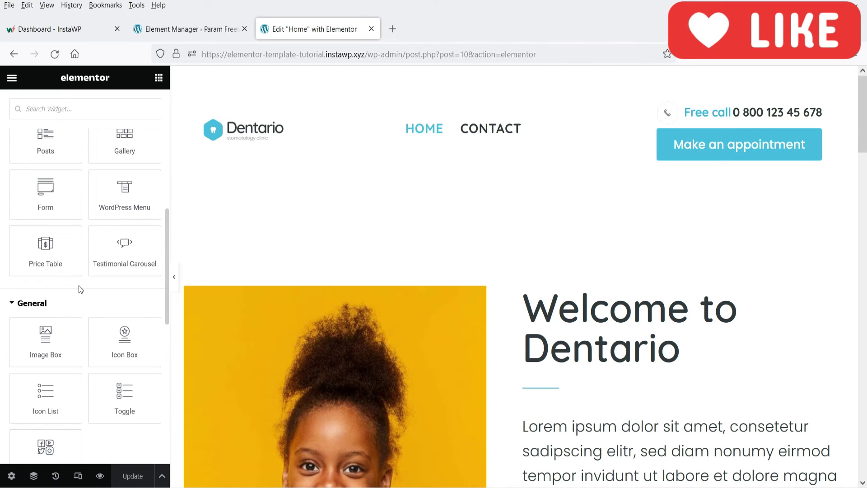
{"action": "scroll", "coordinate": [80, 285], "scroll_direction": "down", "scroll_amount": 4}
{"action": "scroll", "coordinate": [110, 232], "scroll_direction": "down", "scroll_amount": 6}
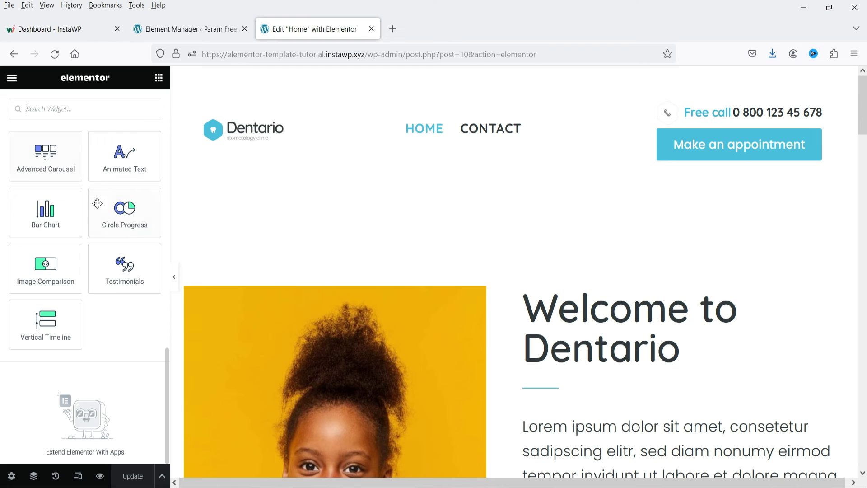
{"action": "scroll", "coordinate": [88, 225], "scroll_direction": "down", "scroll_amount": 1}
{"action": "scroll", "coordinate": [89, 235], "scroll_direction": "up", "scroll_amount": 3}
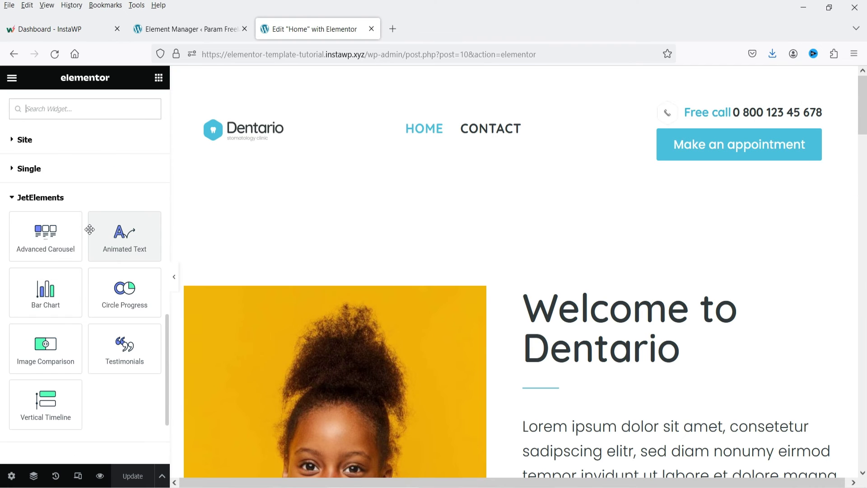
- Compare with the Element Manager list, then search the editor's widgets for 'loo'
{"action": "left_click", "coordinate": [194, 28]}
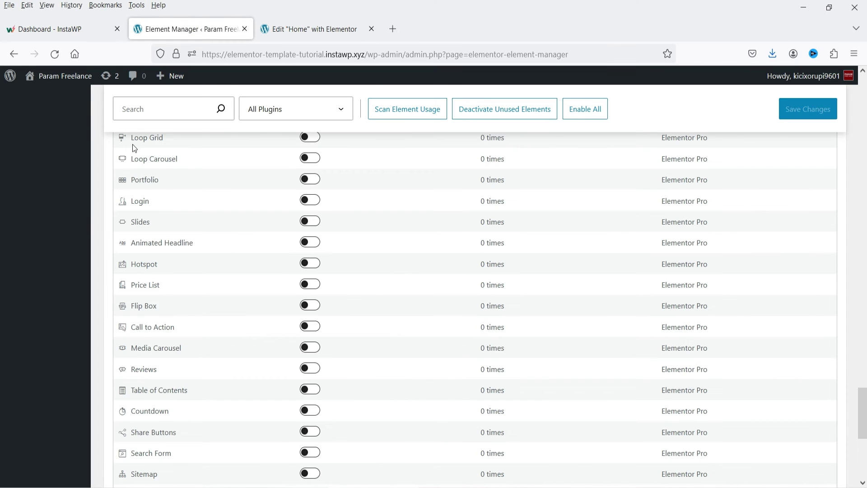
{"action": "left_click", "coordinate": [310, 29]}
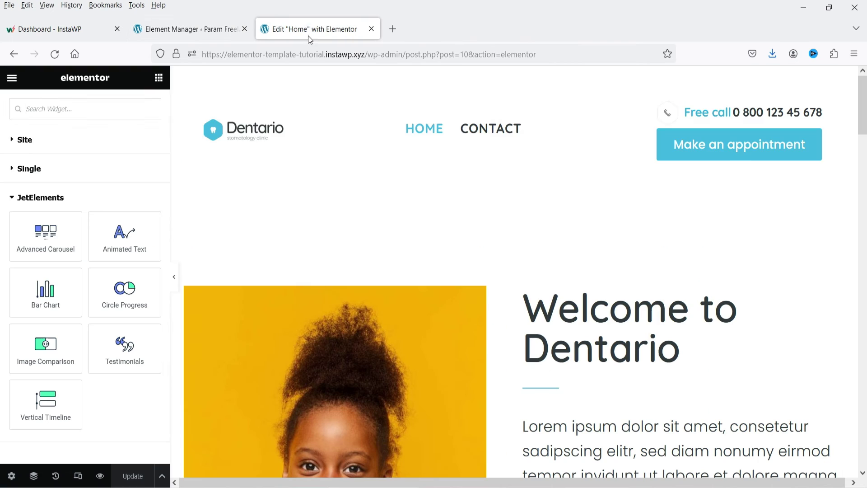
{"action": "left_click", "coordinate": [40, 109]}
{"action": "type", "text": "loop"}
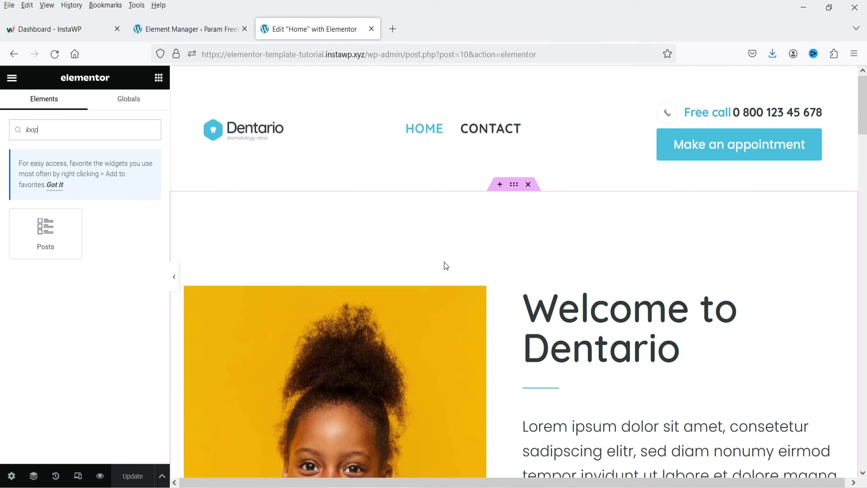
{"action": "left_click", "coordinate": [190, 29]}
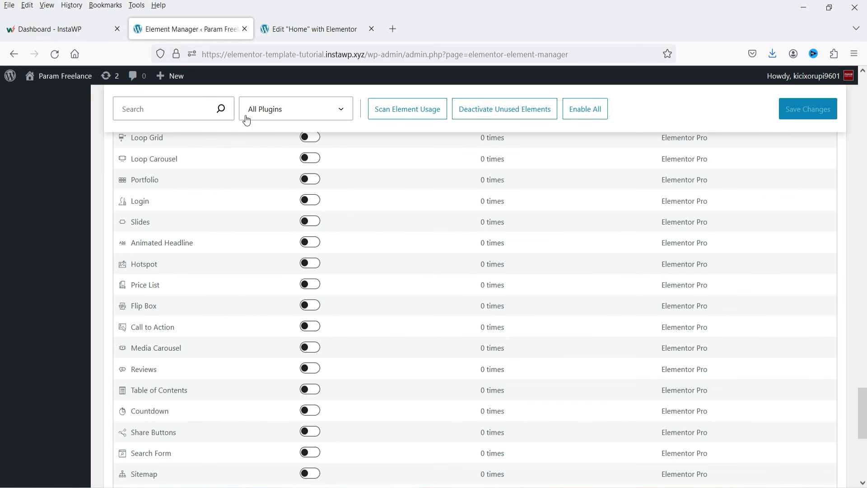
{"action": "left_click", "coordinate": [293, 30]}
{"action": "left_click", "coordinate": [167, 22]}
{"action": "scroll", "coordinate": [670, 336], "scroll_direction": "up", "scroll_amount": 20}
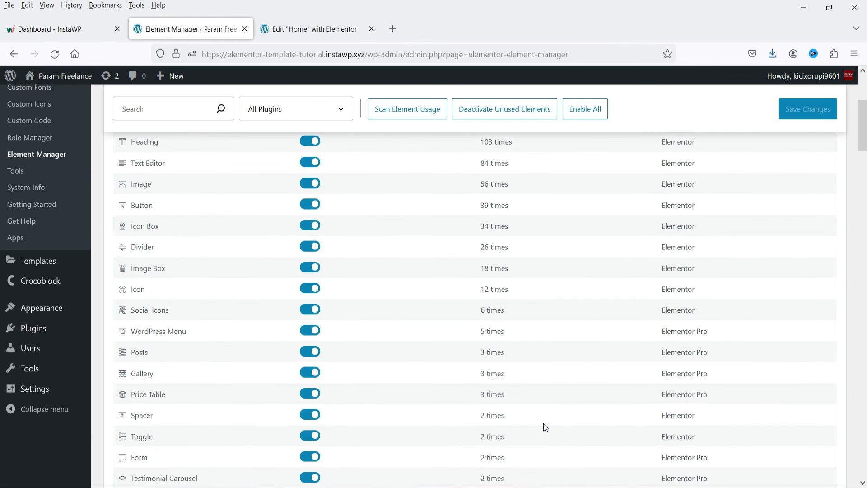
{"action": "scroll", "coordinate": [543, 423], "scroll_direction": "up", "scroll_amount": 4}
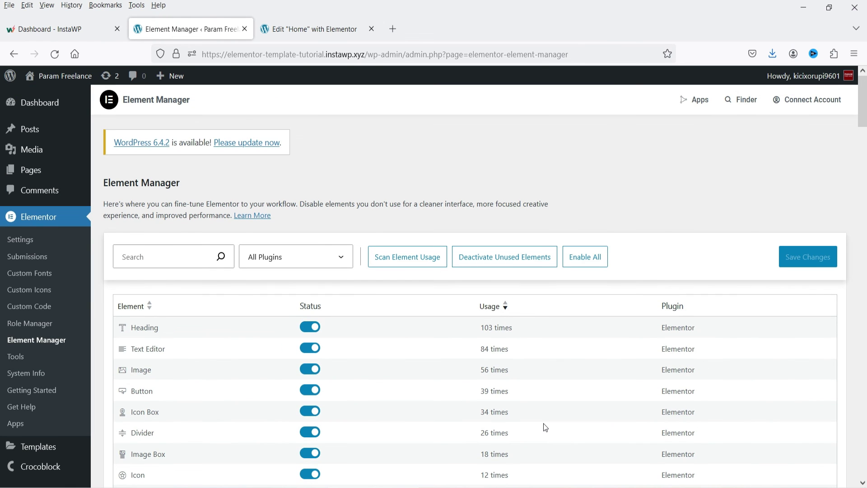